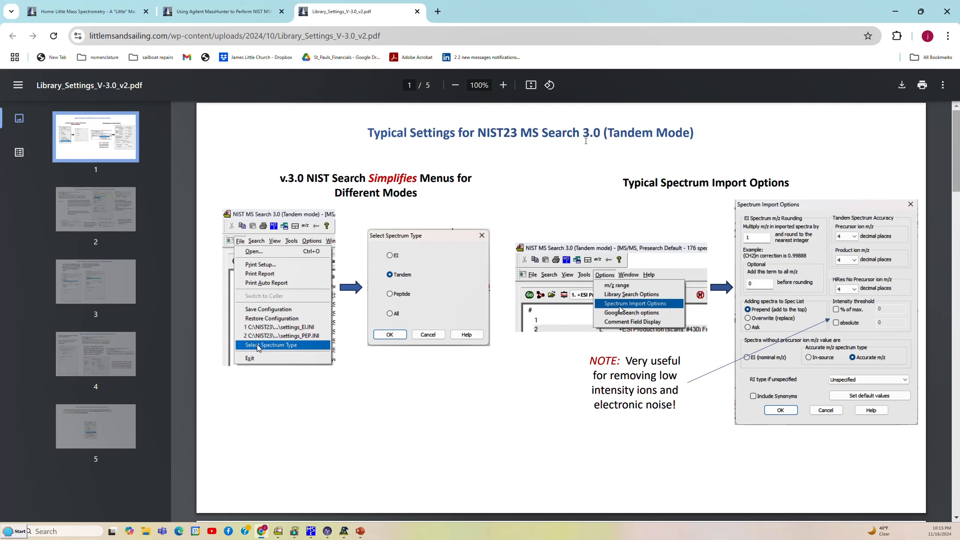
Look over the library search options page of the settings PDF, return to its first page, and minimize the browser
click(120, 211)
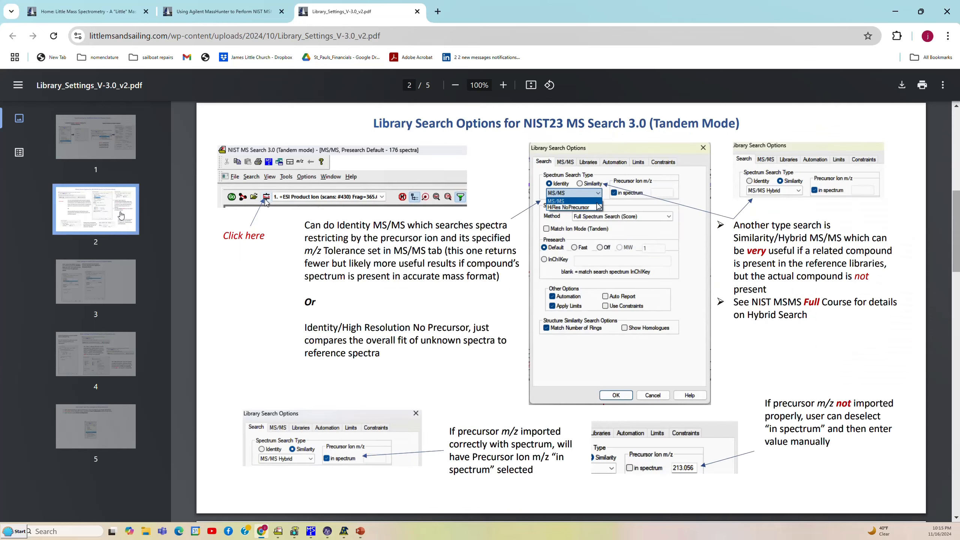
click(117, 159)
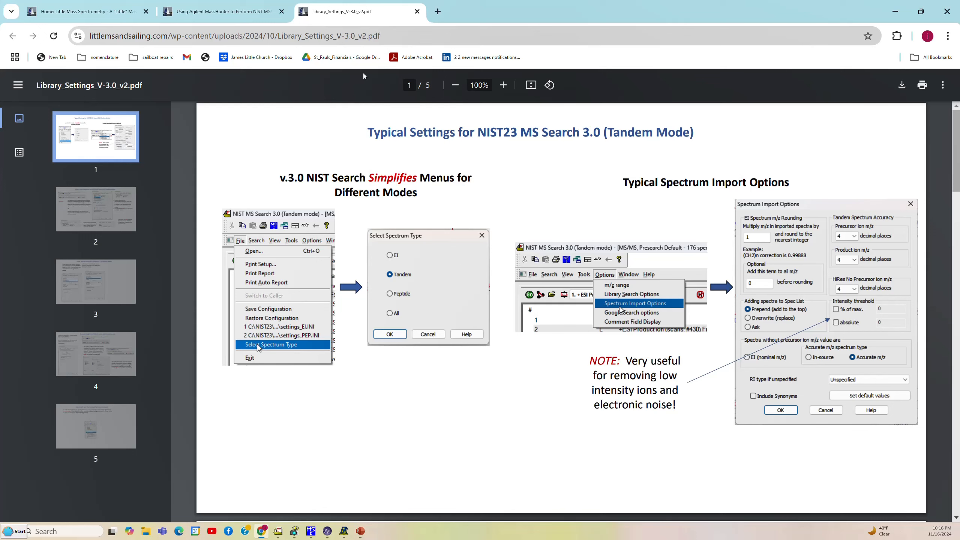
click(891, 10)
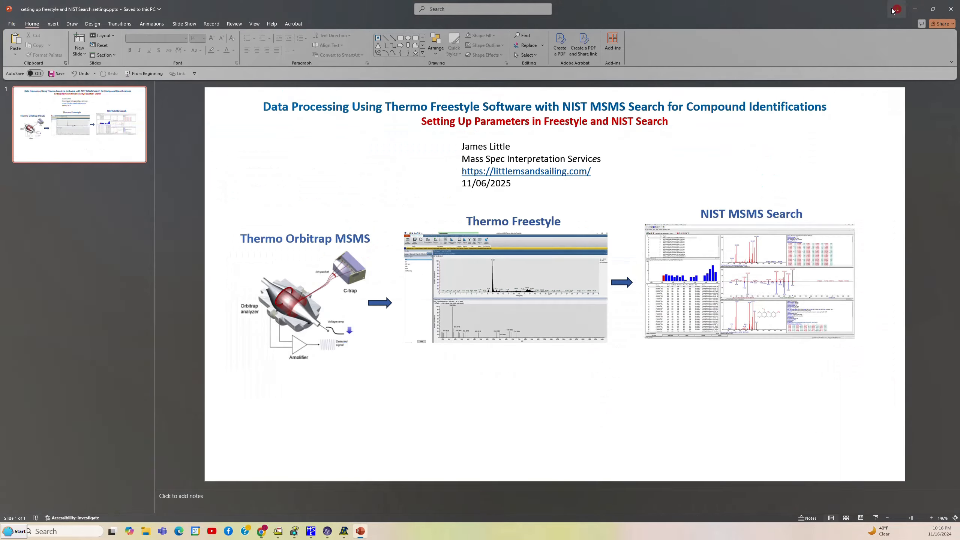
Switch to Thermo FreeStyle and display the MS2 spectrum at 10.01 min from the peak in the m/z 213.0556 chromatogram
click(328, 531)
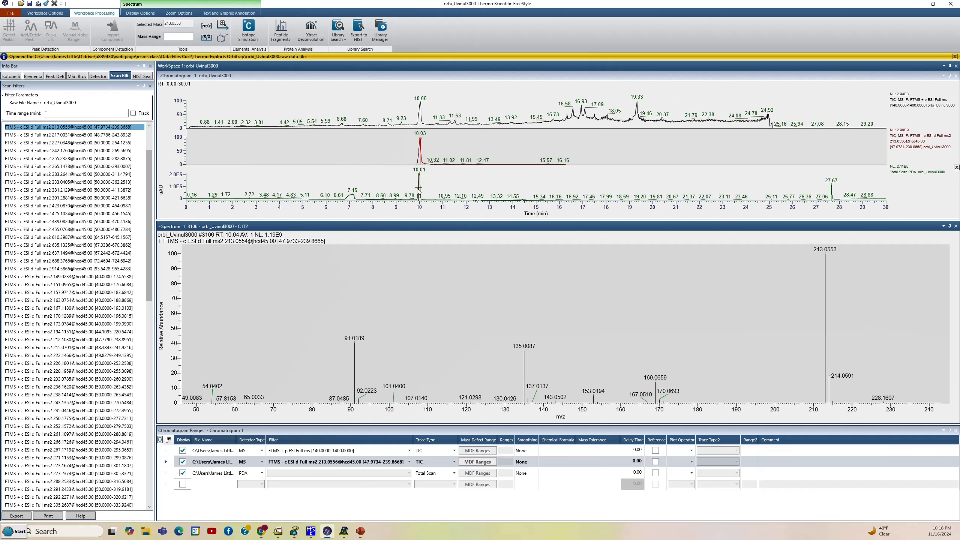
click(418, 155)
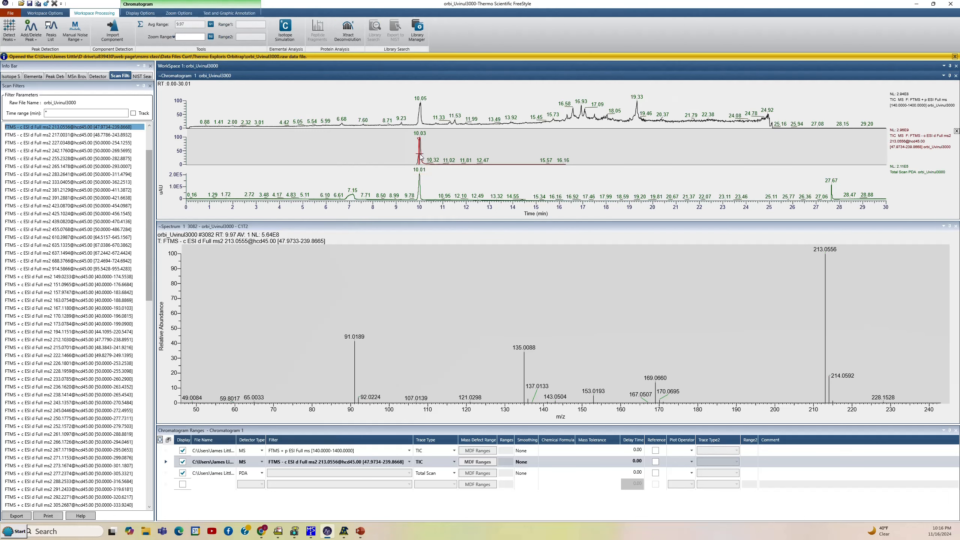
click(420, 154)
click(420, 155)
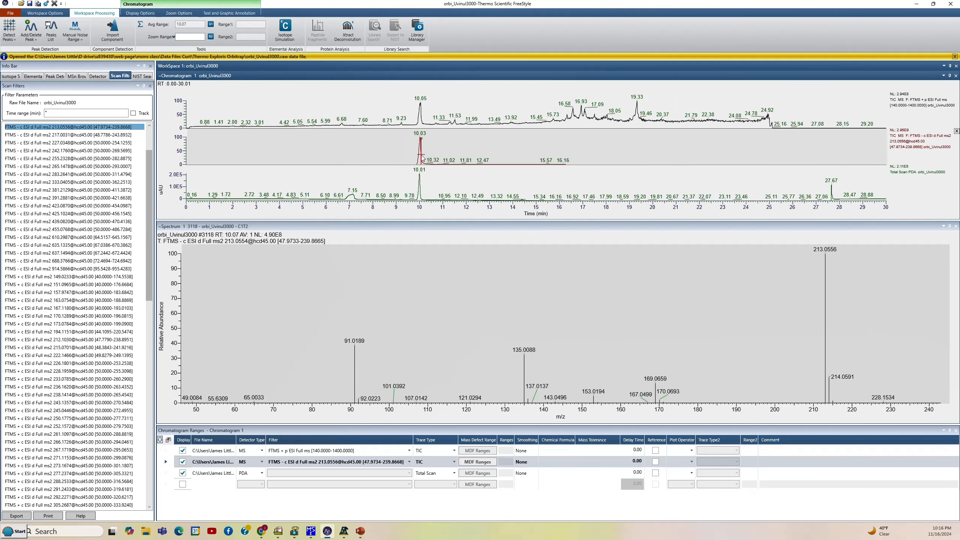
click(422, 156)
click(420, 154)
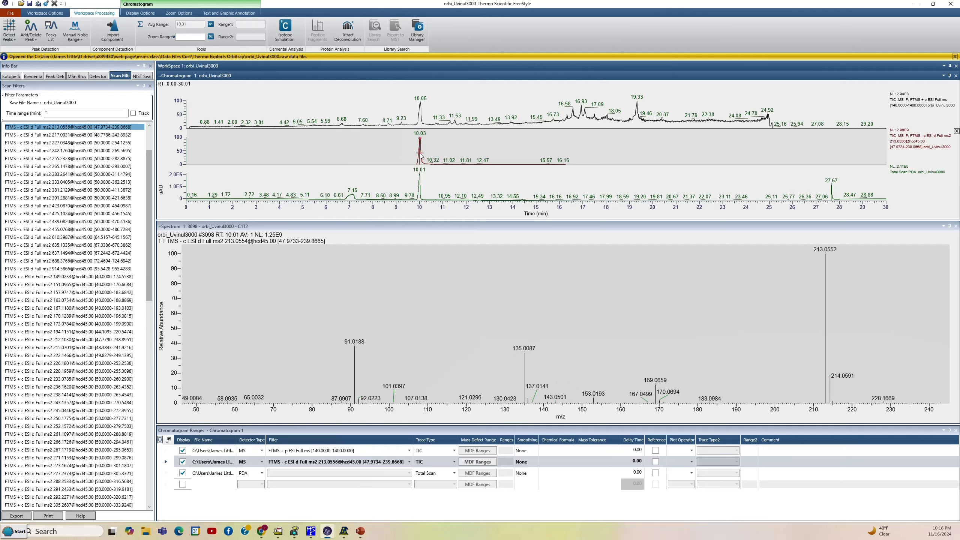
click(422, 193)
Open NIST Search for the displayed spectrum, set the identity search type to MS/MS, and save and apply it as default
click(432, 227)
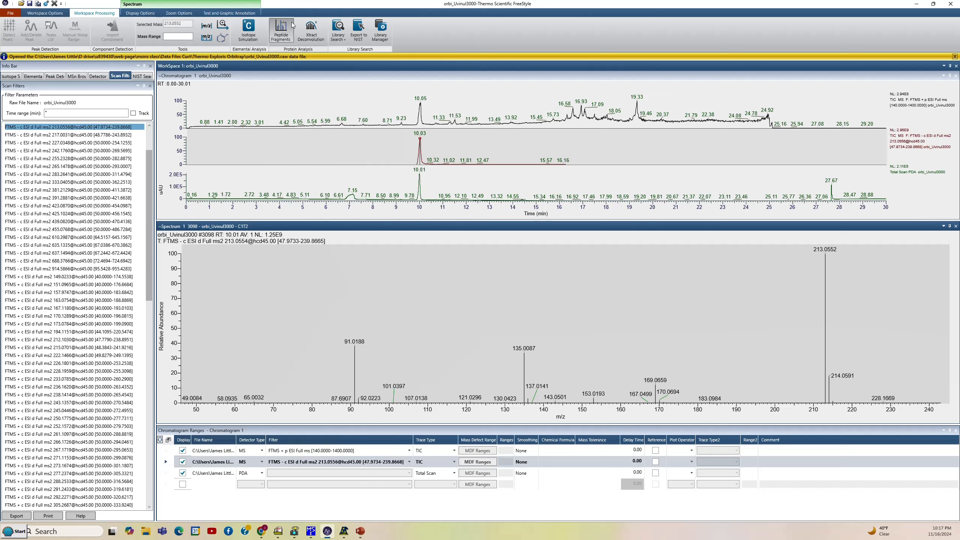
click(338, 29)
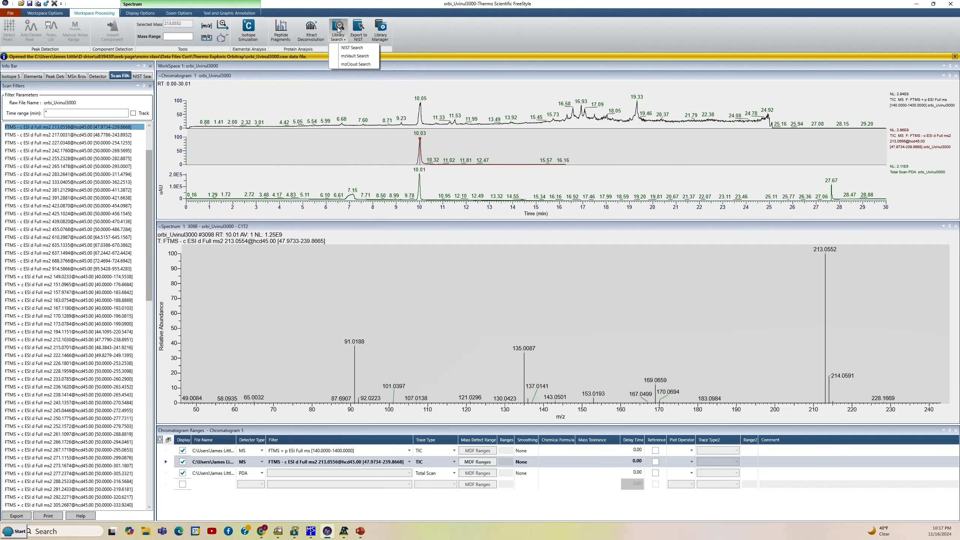
click(347, 48)
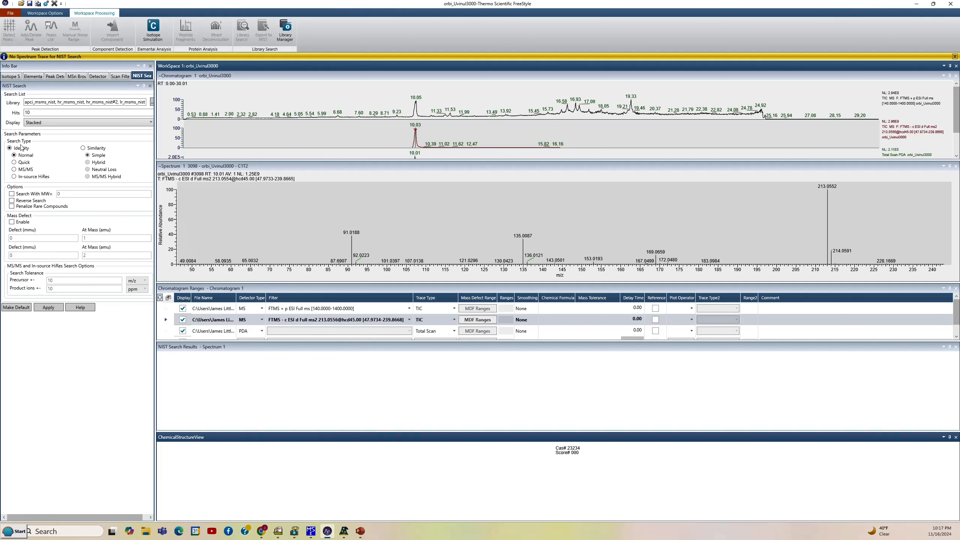
click(14, 169)
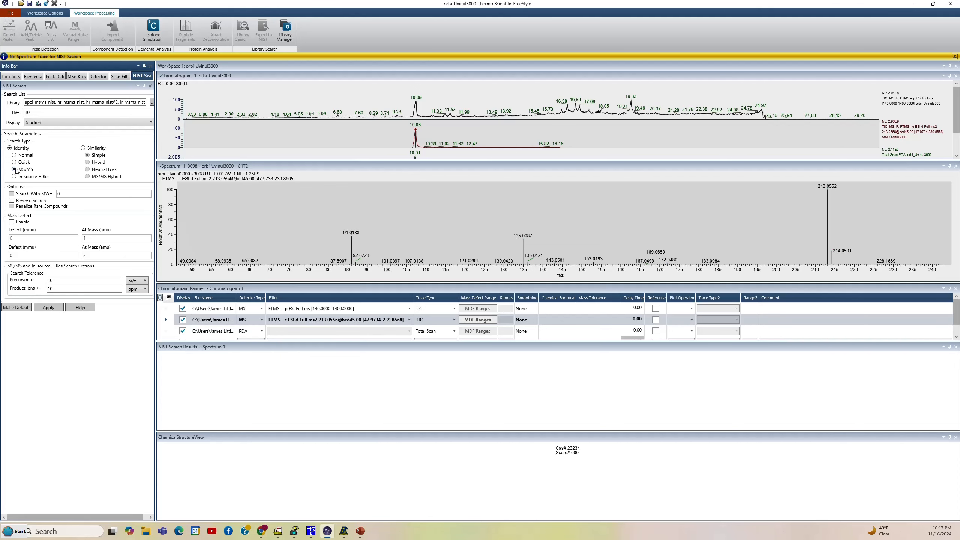
click(15, 310)
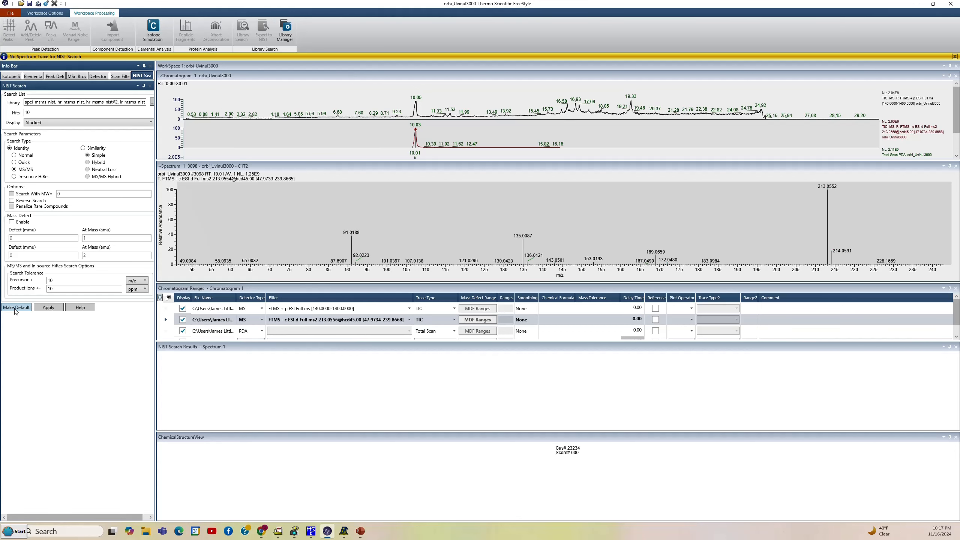
click(42, 308)
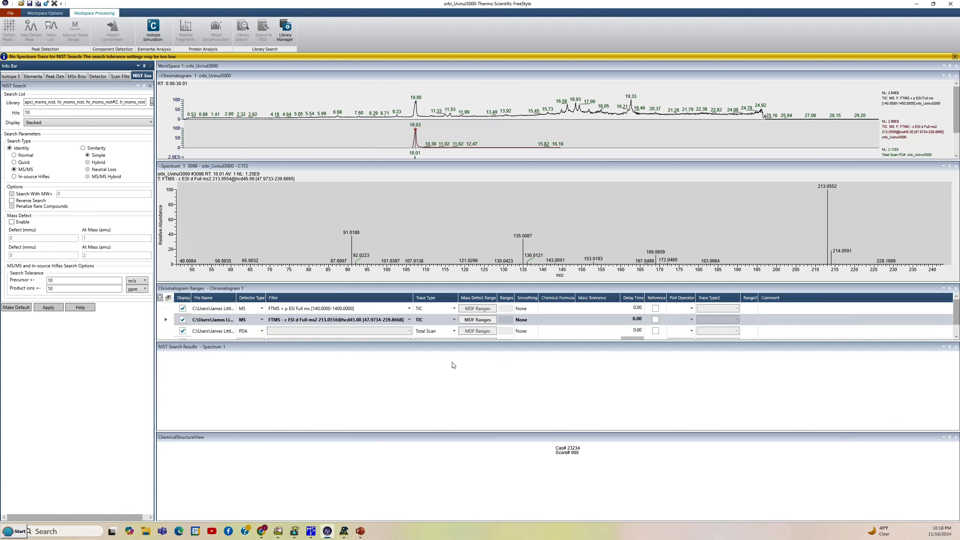
Close the NIST search results and chemical structure views and export the MS2 spectrum to NIST MS Search
click(956, 347)
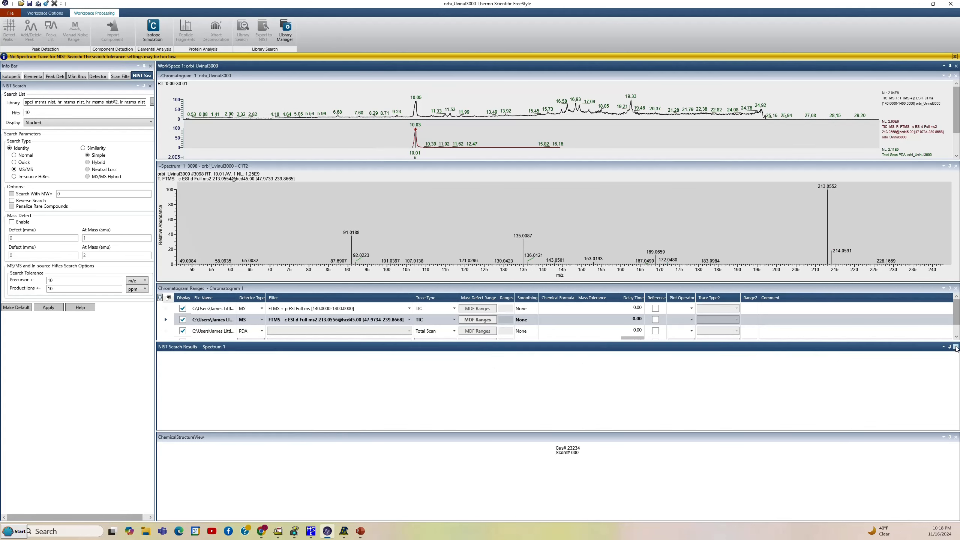
click(956, 347)
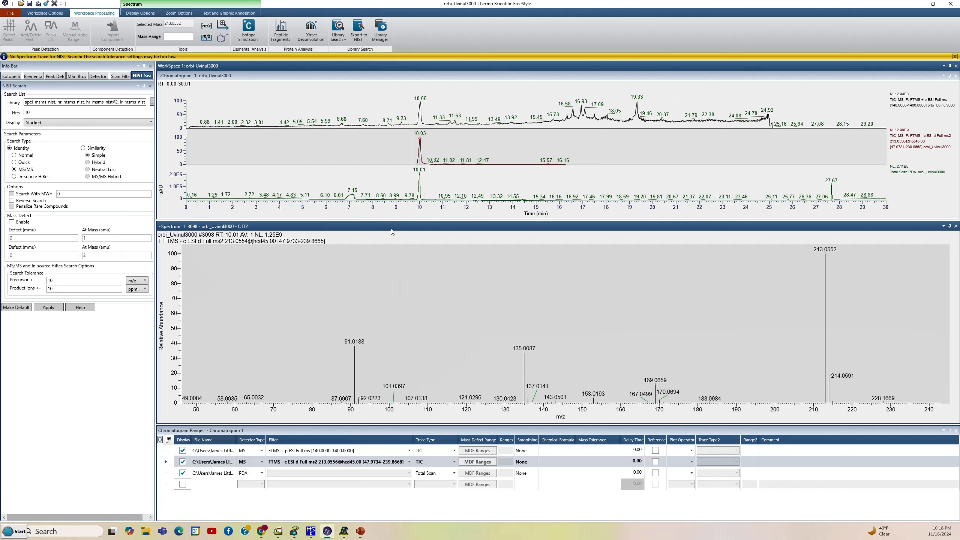
click(356, 28)
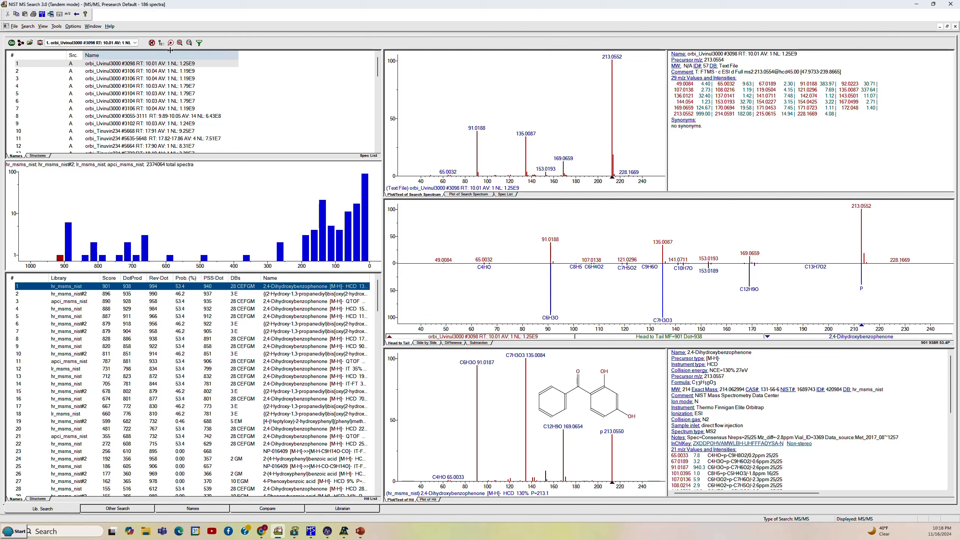
Check the Spectrum Import Options, keep the precursor ion m/z accuracy at 4 decimal places, and accept the settings
click(72, 27)
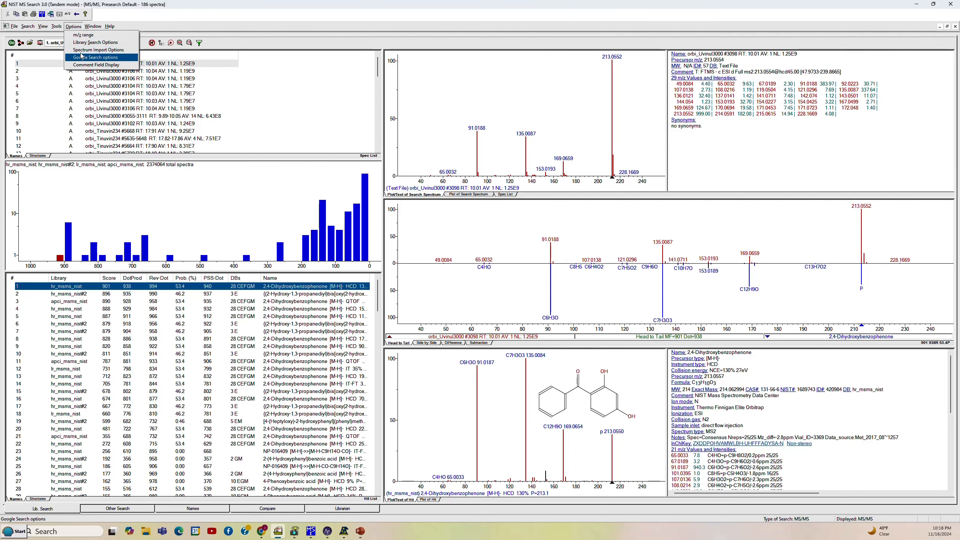
key(Up)
key(Return)
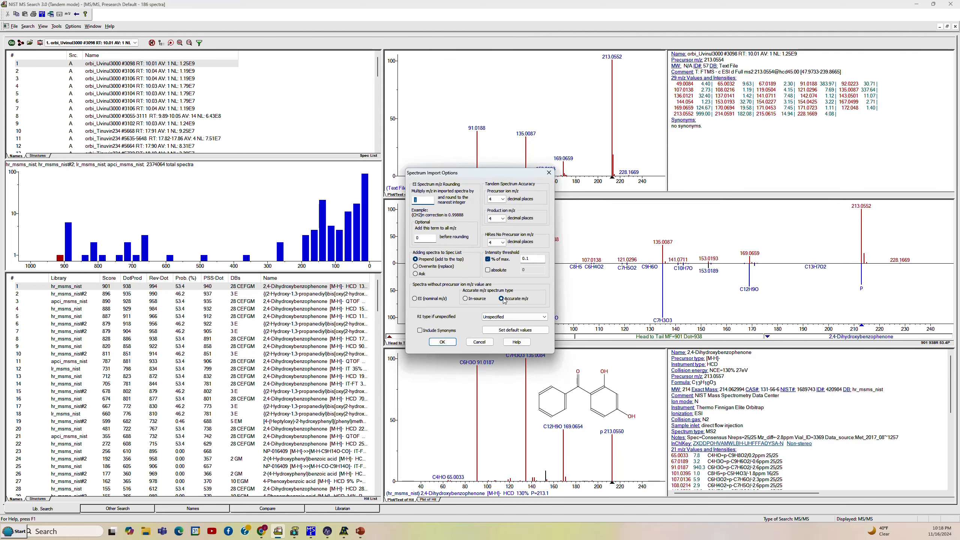
click(492, 199)
click(496, 200)
click(443, 342)
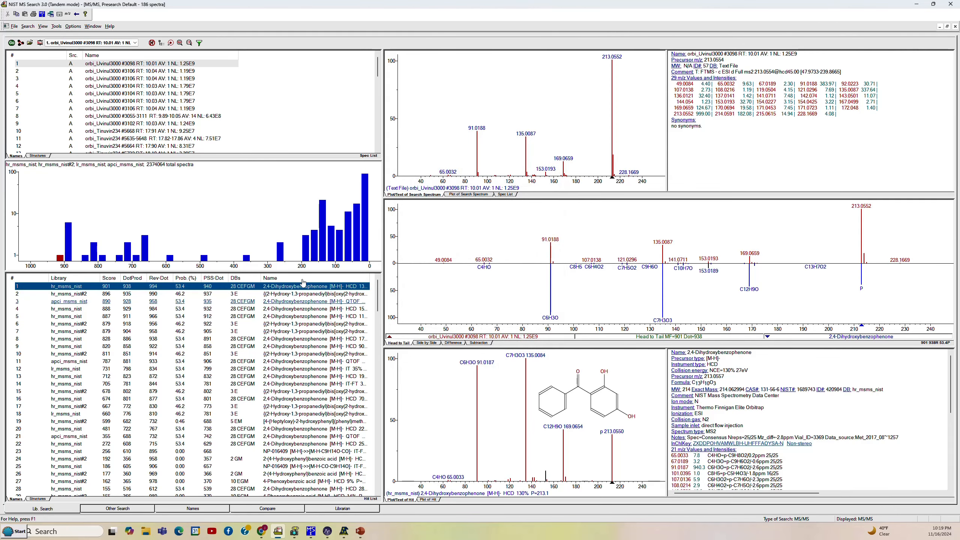
Return to FreeStyle, reselect the MS2 spectrum, and export it to NIST MS Search again
click(77, 15)
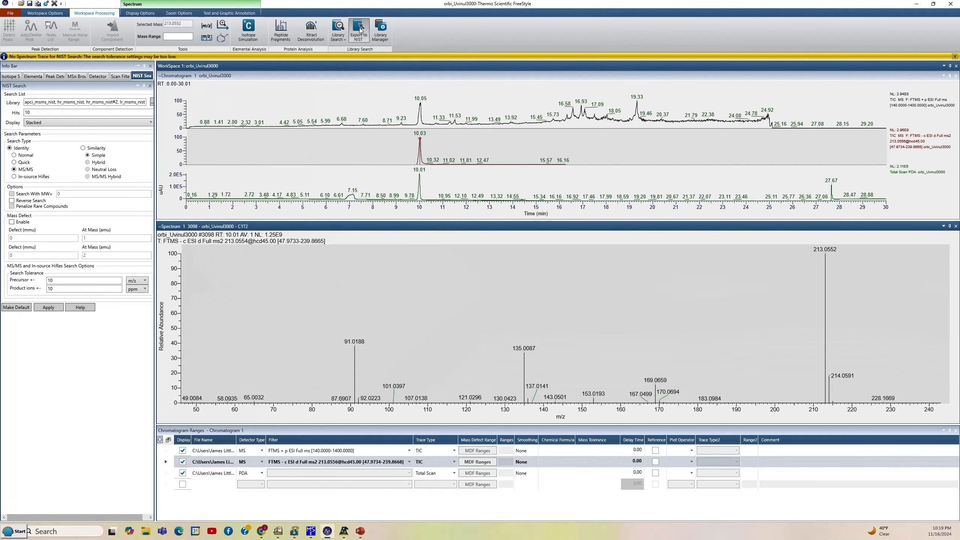
click(361, 30)
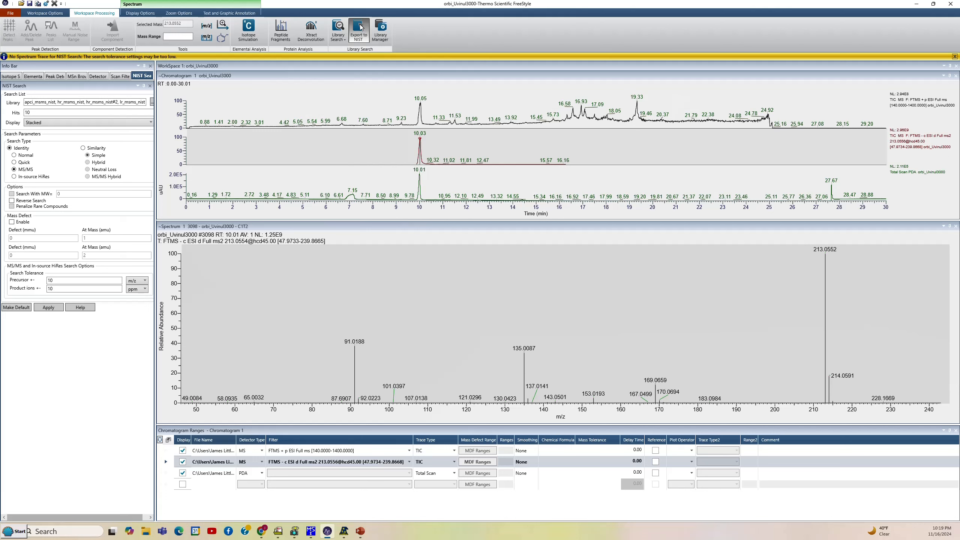
click(365, 227)
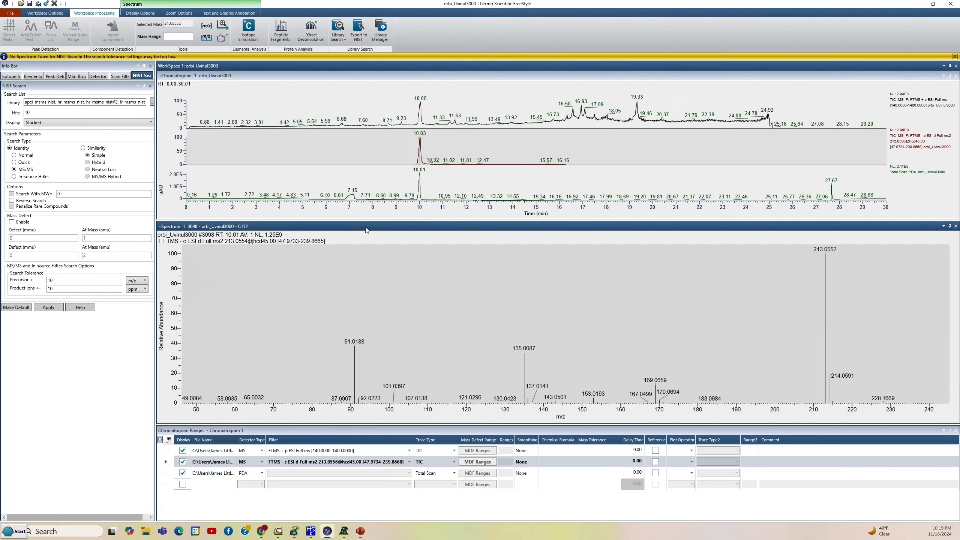
click(357, 31)
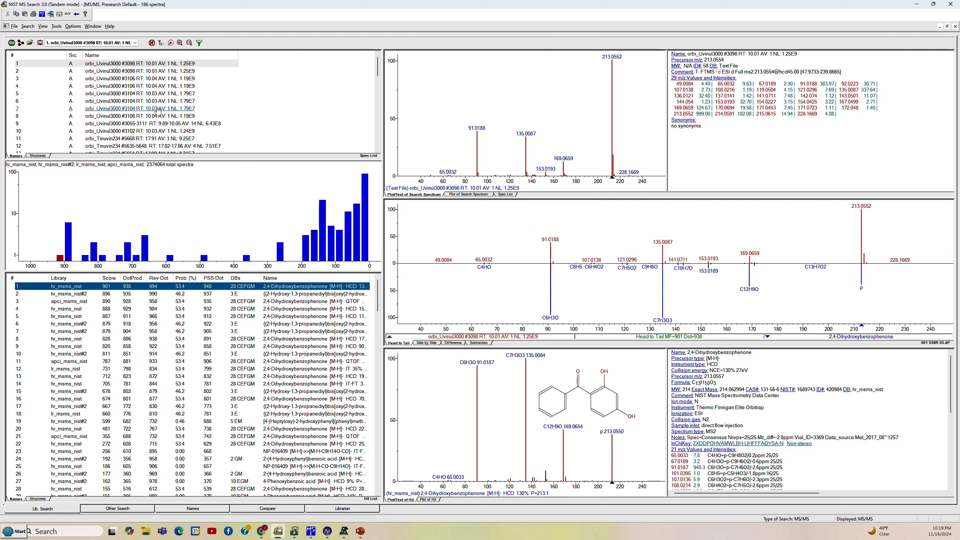
Choose Tandem as the spectrum type for the NIST search program and accept it
click(14, 27)
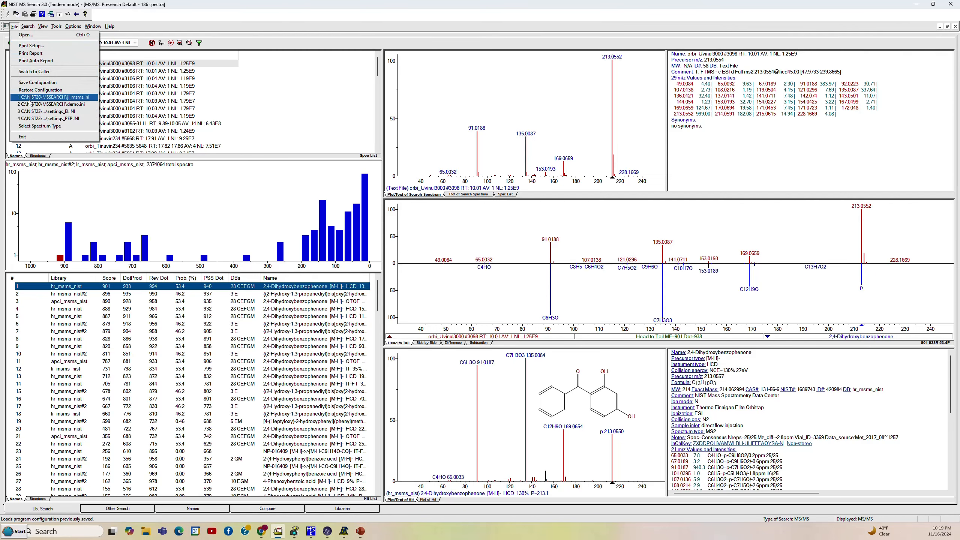
click(30, 130)
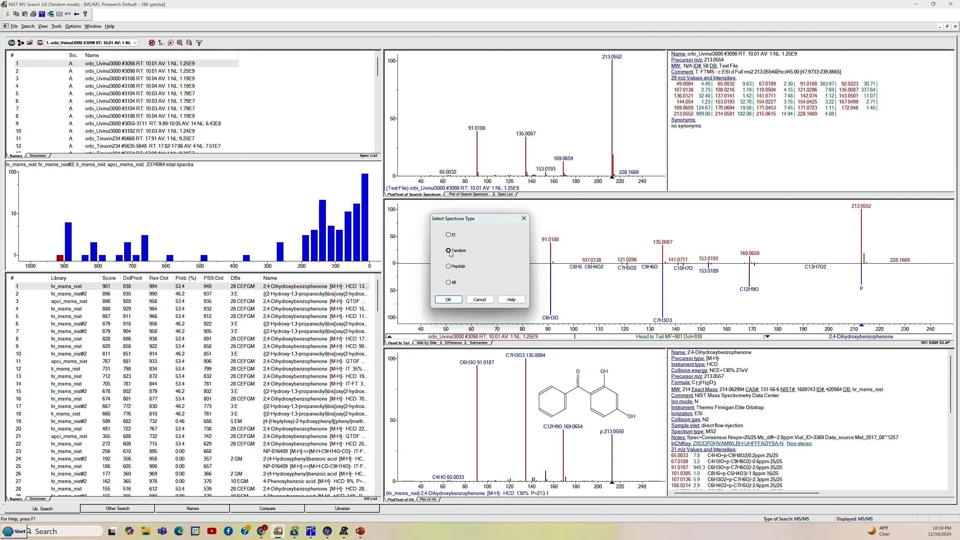
click(452, 300)
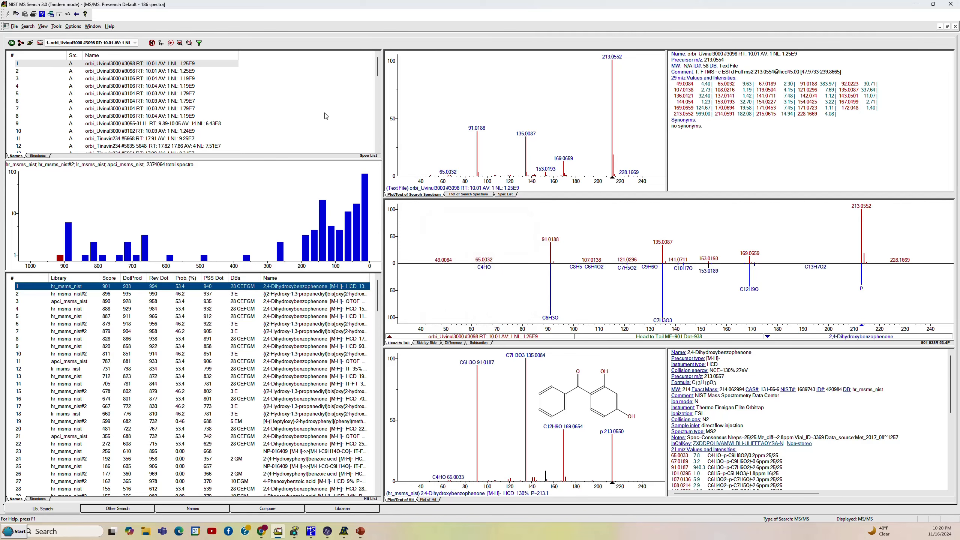
Review the search type, MS/MS tolerance, library, automation, limits and constraints settings in the Library Search Options
click(41, 43)
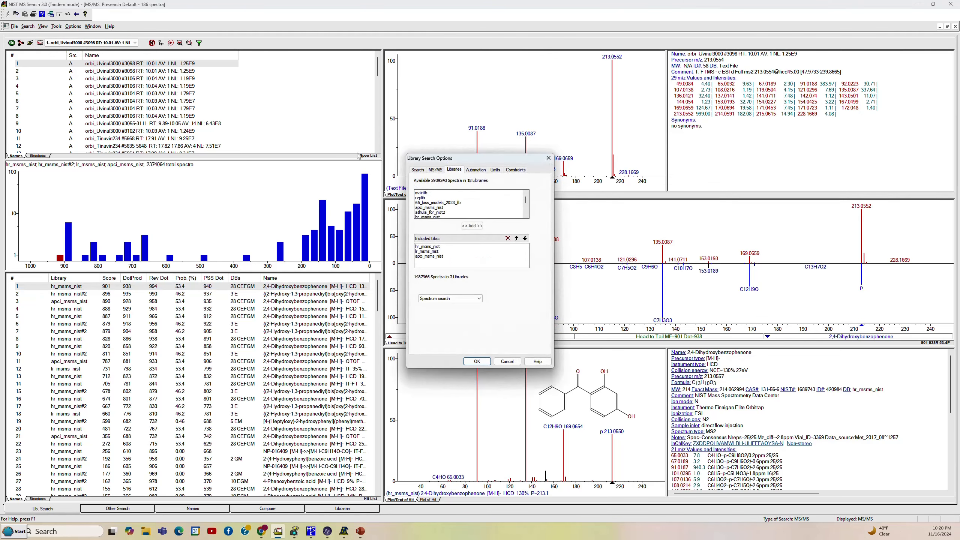
click(422, 171)
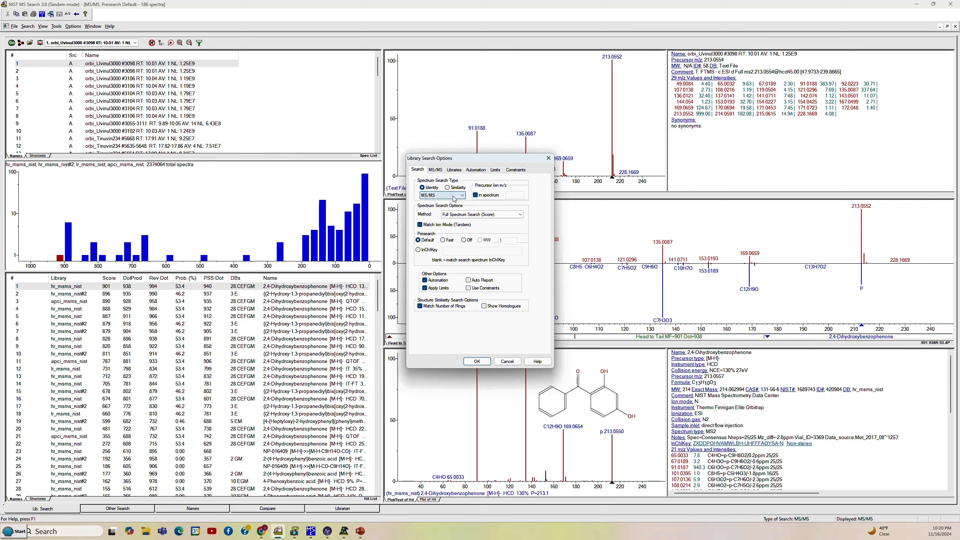
click(435, 170)
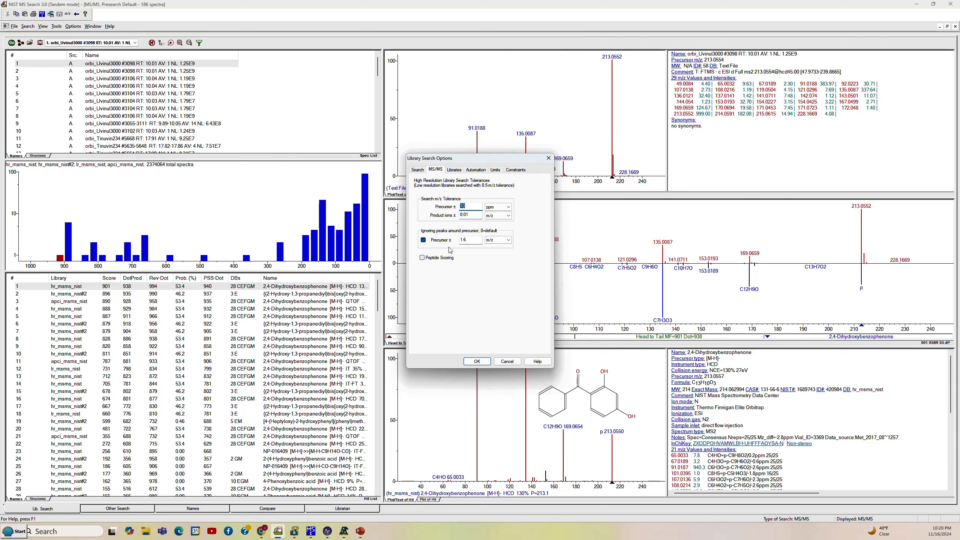
click(454, 171)
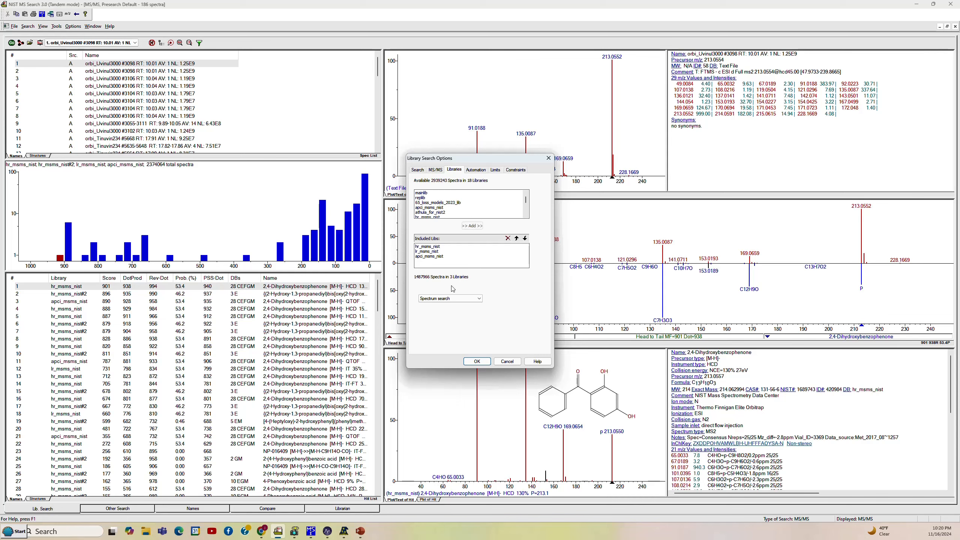
click(475, 170)
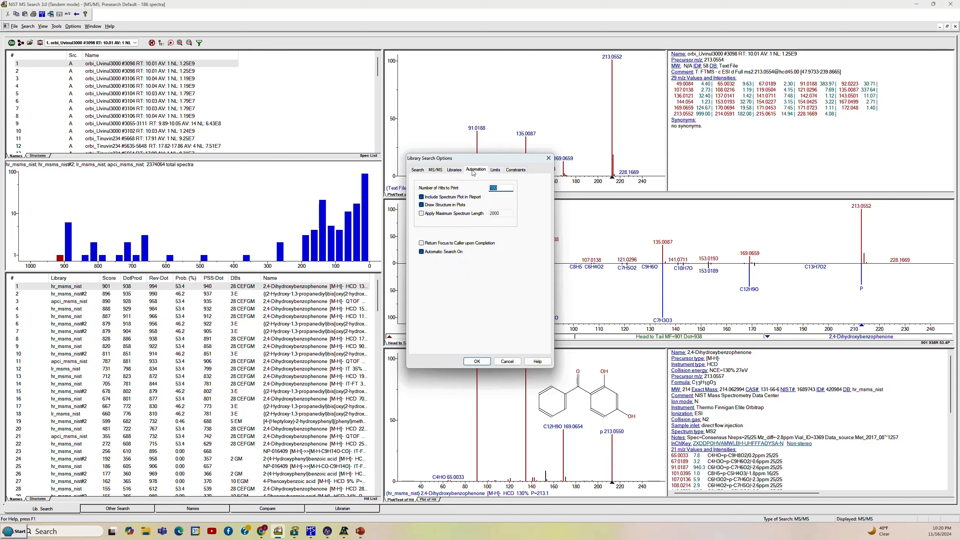
click(495, 172)
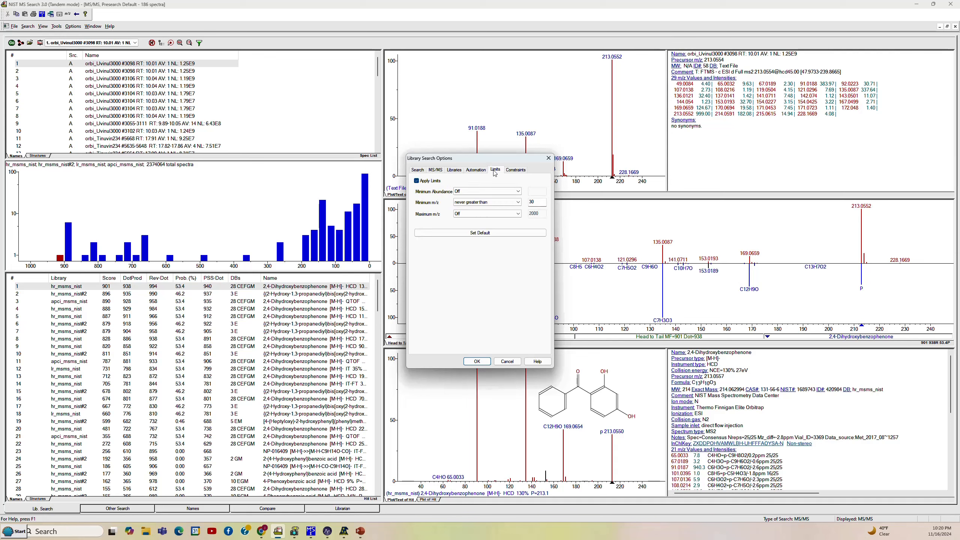
click(513, 171)
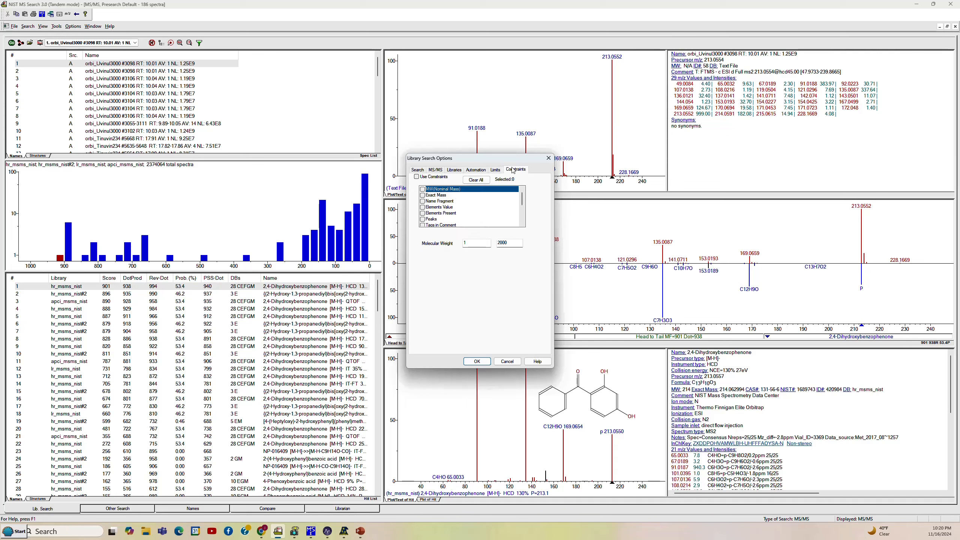
click(419, 171)
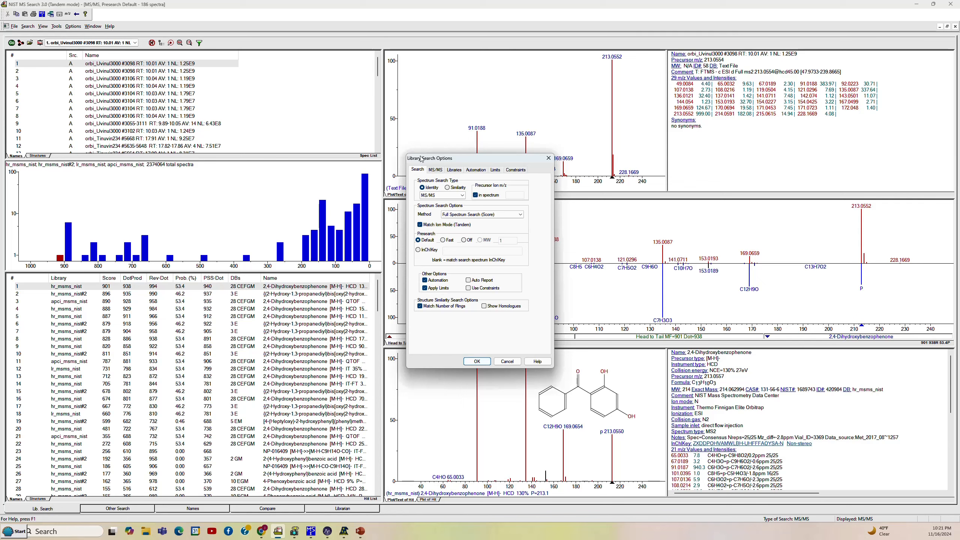
Switch the library selection in the Library Search Options from spectrum search to Structure search
click(454, 171)
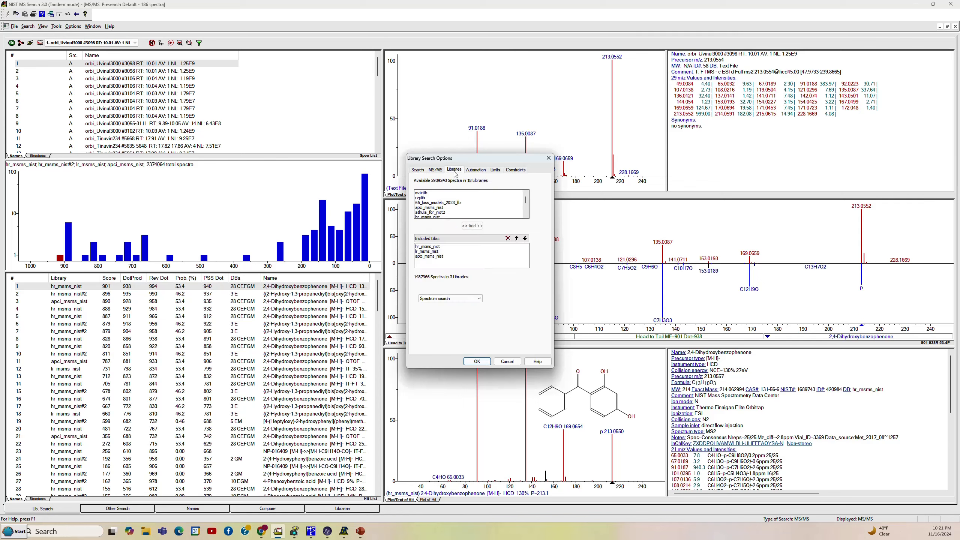
click(465, 299)
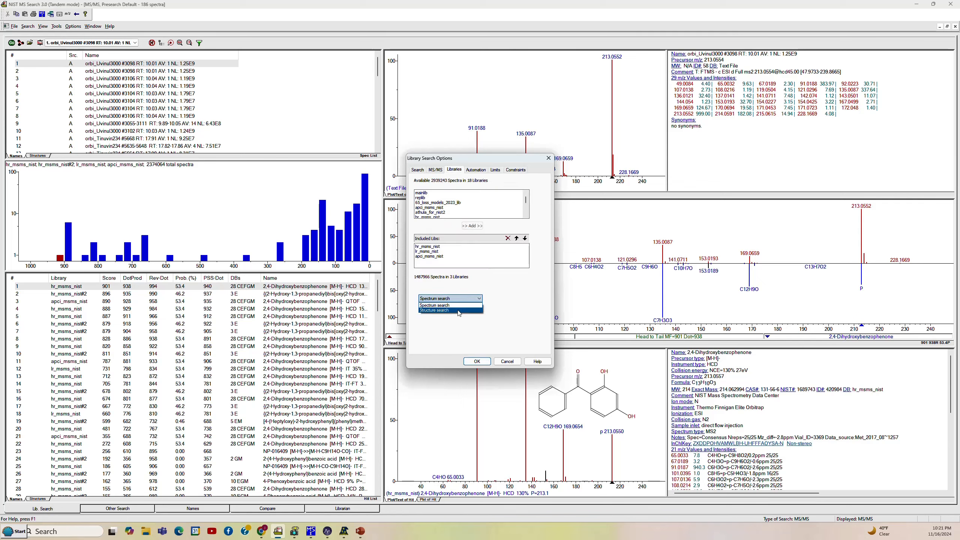
click(459, 310)
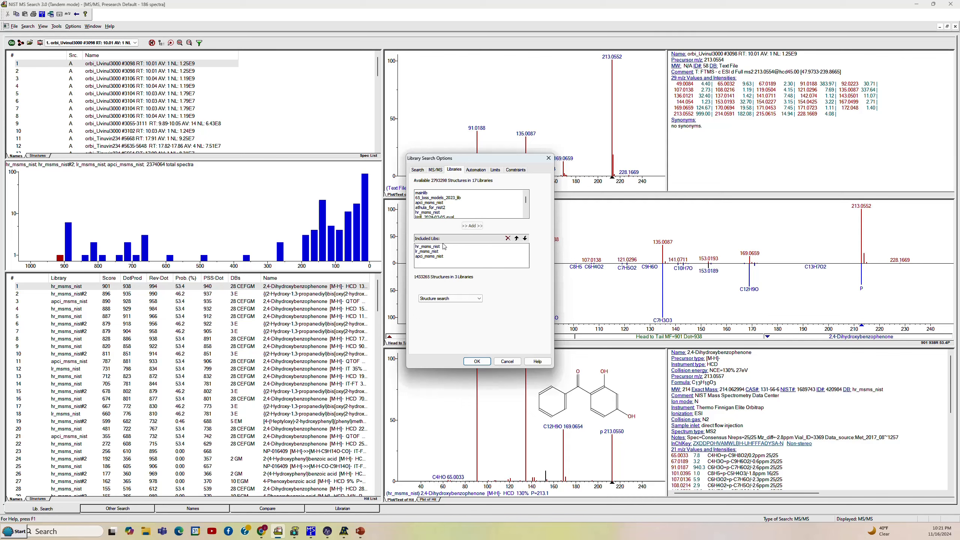
Accept the Library Search Options with Structure search selected for the included libraries
click(470, 362)
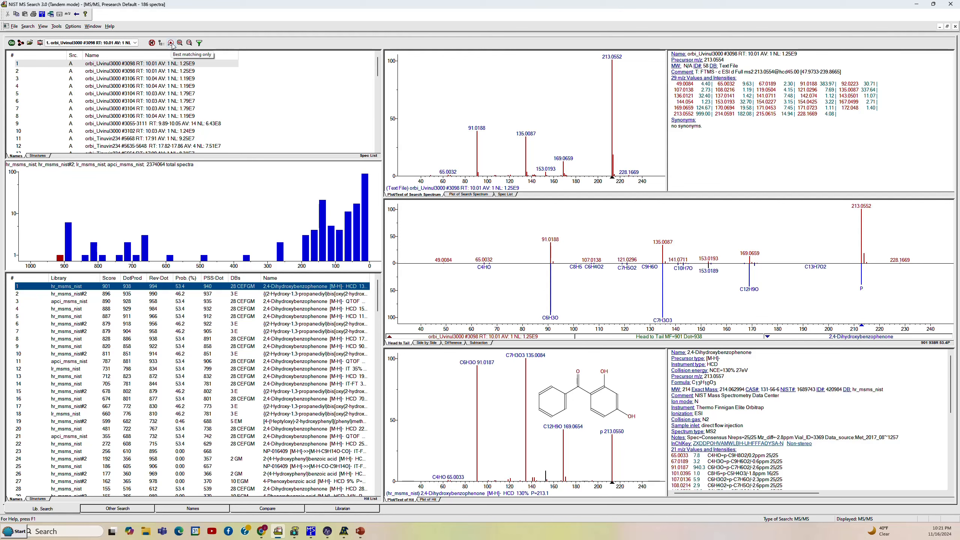
Preview the hit list with best matching only, restore the full list, and review the MS/MS Hit List Filter options
click(171, 44)
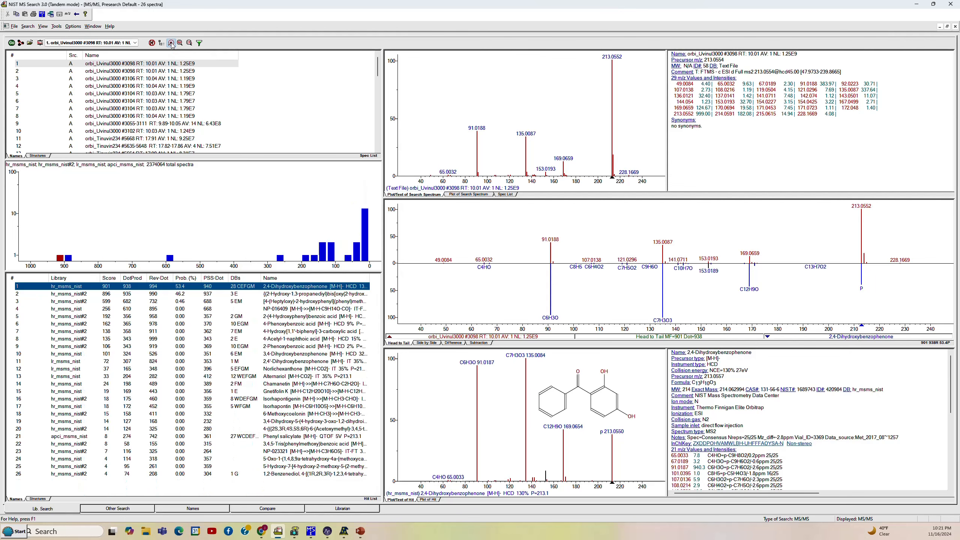
click(171, 44)
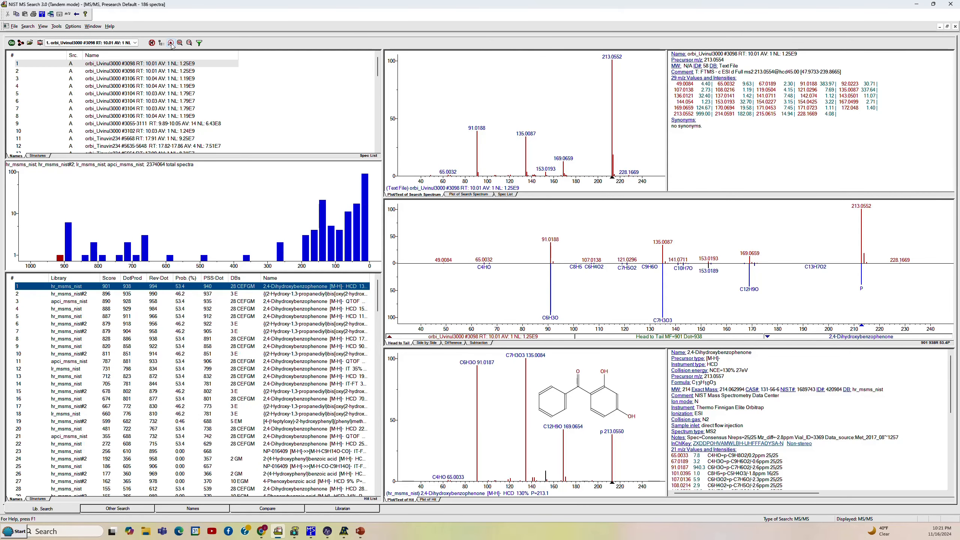
click(200, 43)
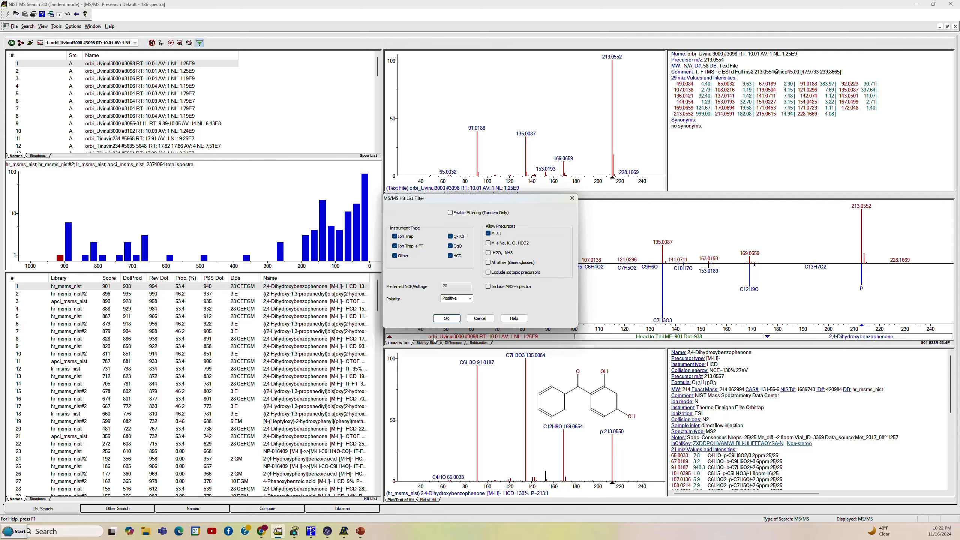
click(446, 321)
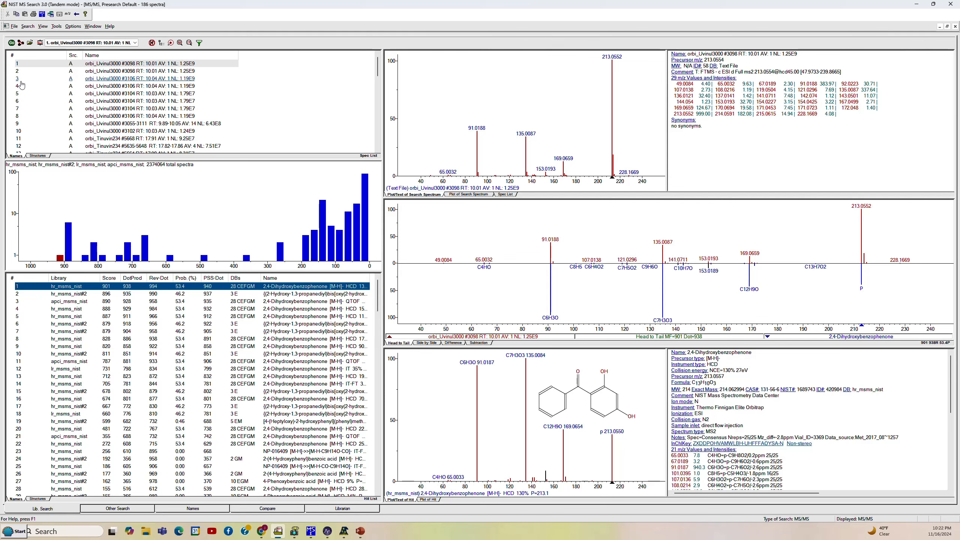
Save the current search configuration to the MSSEARCH folder as jl_msms.ini, replacing the existing file
click(14, 27)
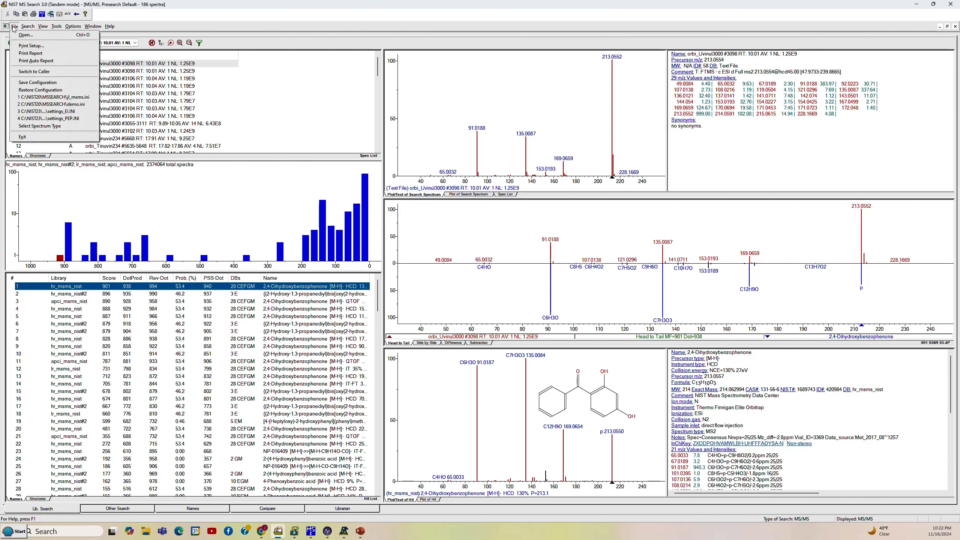
click(39, 83)
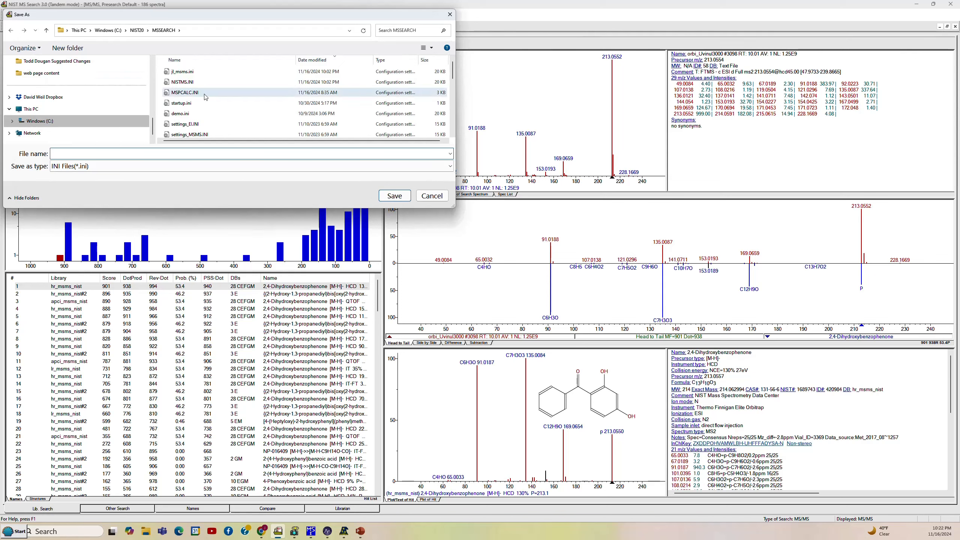
click(183, 74)
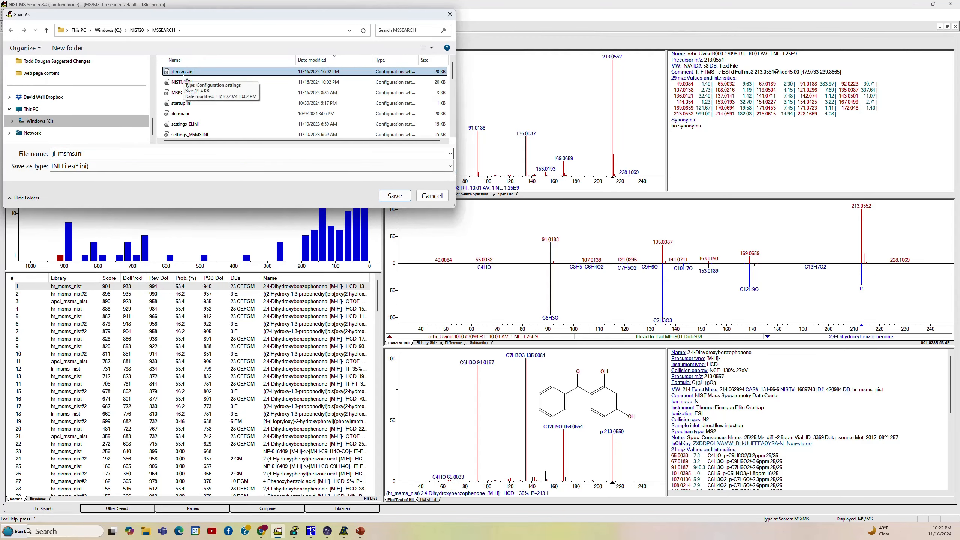
click(395, 196)
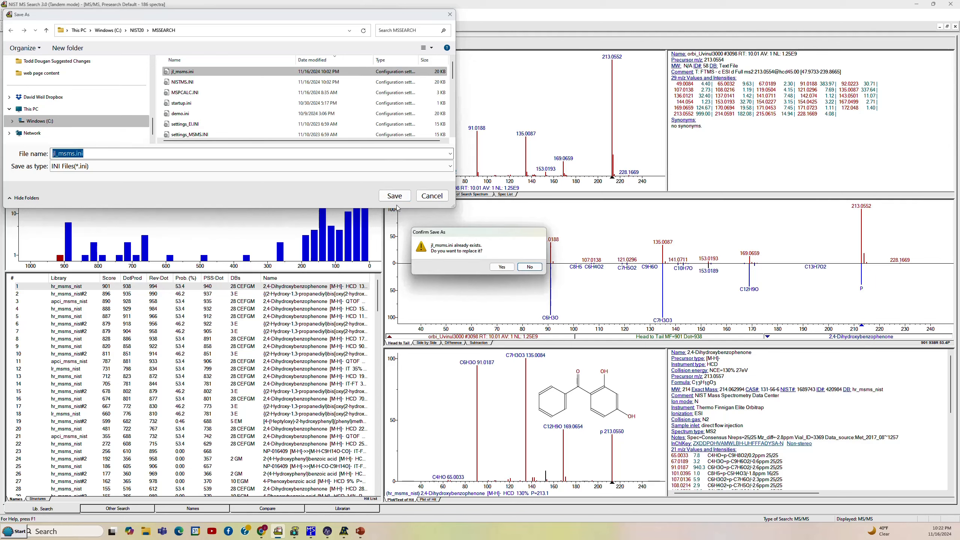
click(502, 266)
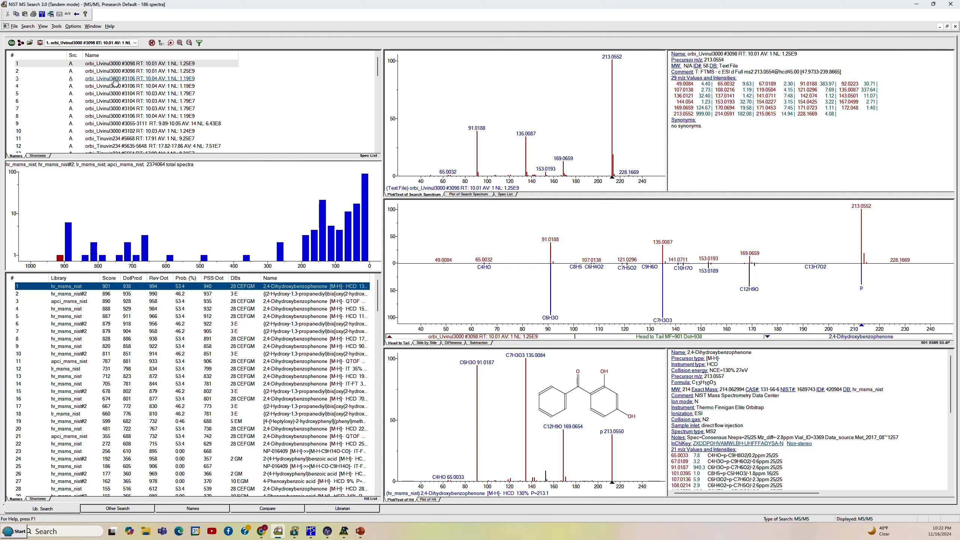
click(14, 27)
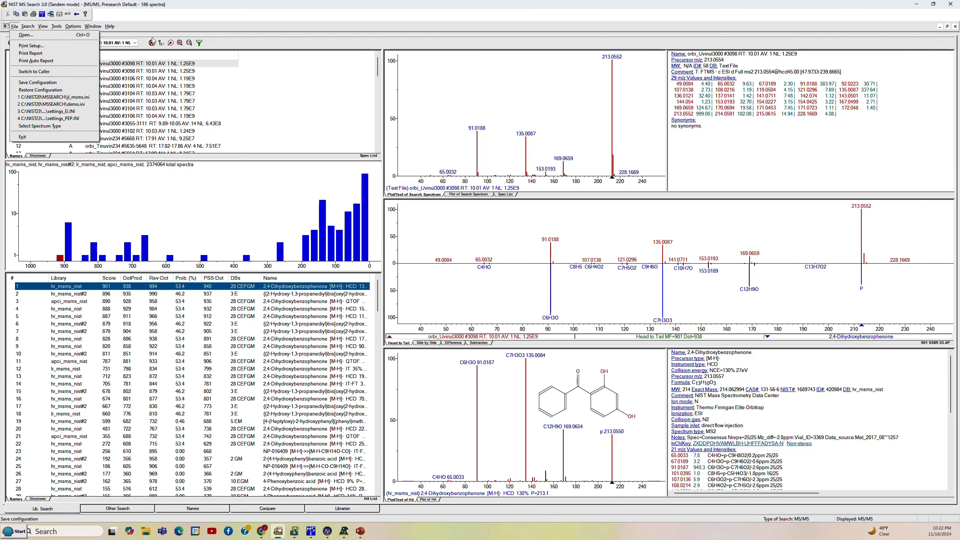
click(171, 7)
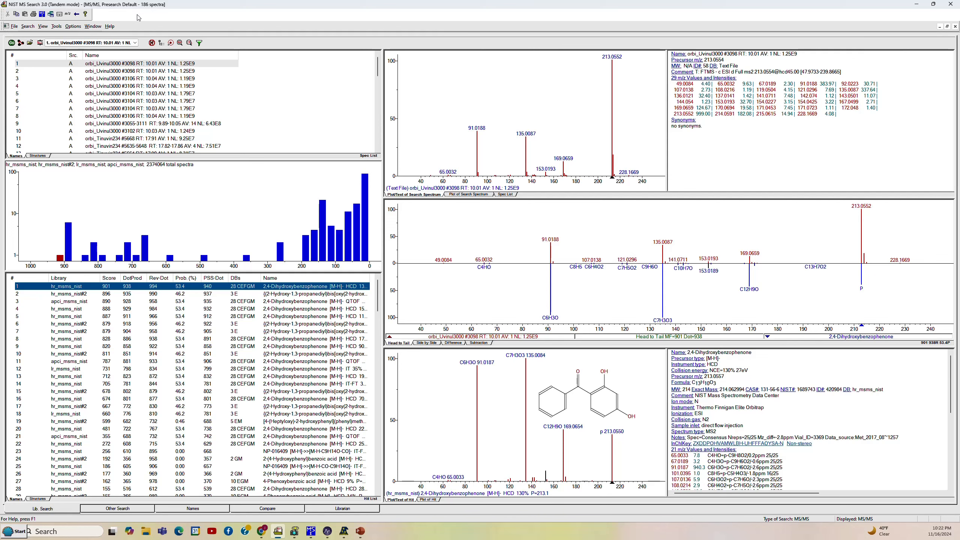